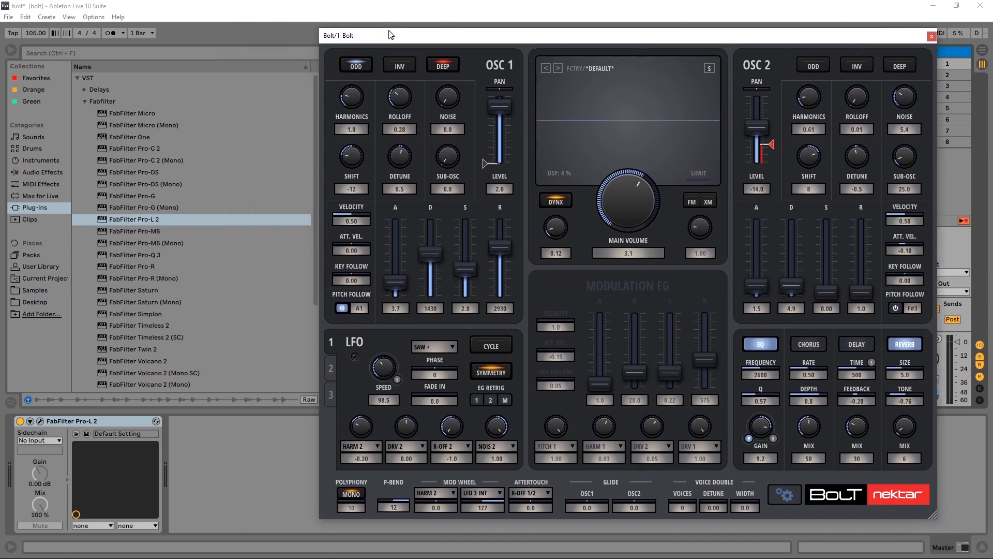
# Step: Select the 1-Bolt track, bypass its Compressor and play the existing Bolt patch
pyautogui.click(341, 52)
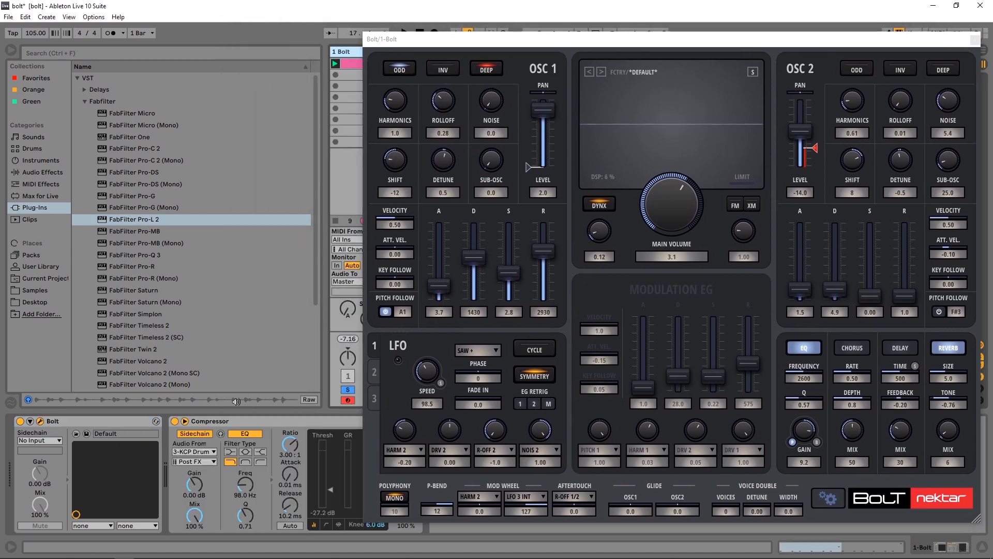
pyautogui.click(174, 422)
pyautogui.moveTo(481, 44); pyautogui.dragTo(333, 46)
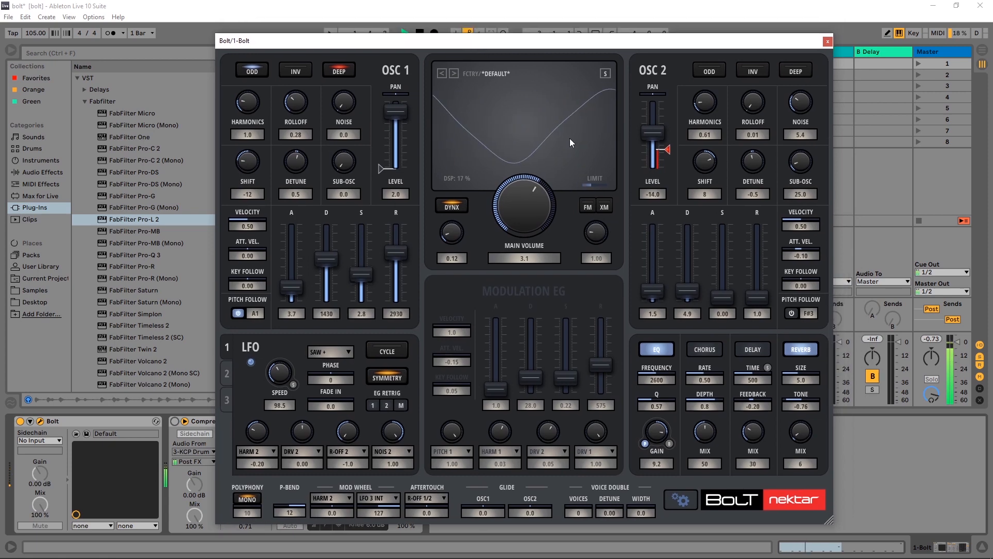
pyautogui.press('space')
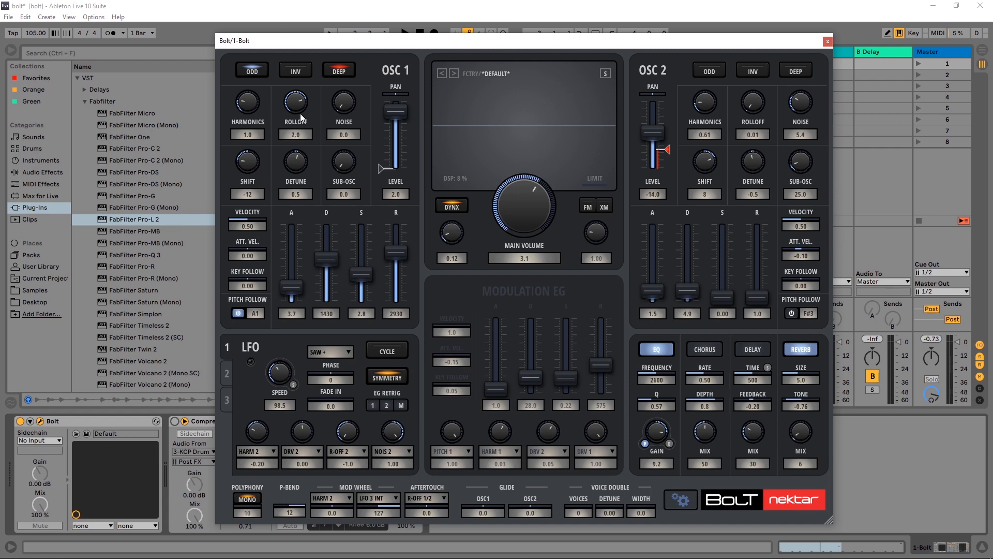
# Step: Try OSC 1 of the existing patch with harmonics 0.74, rolloff 1.5 and release 2780
pyautogui.press('space')
pyautogui.moveTo(301, 113); pyautogui.dragTo(250, 142)
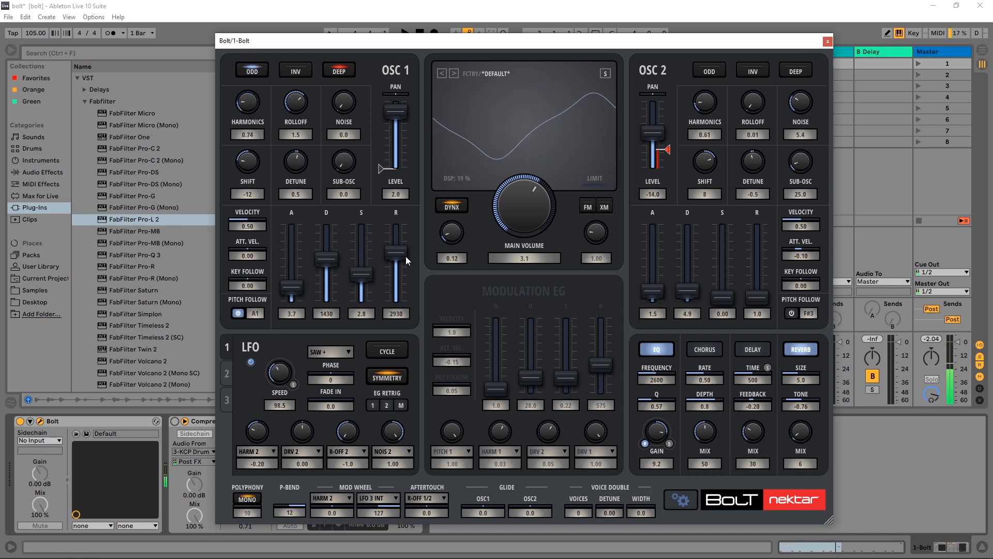
pyautogui.moveTo(406, 254); pyautogui.dragTo(400, 225)
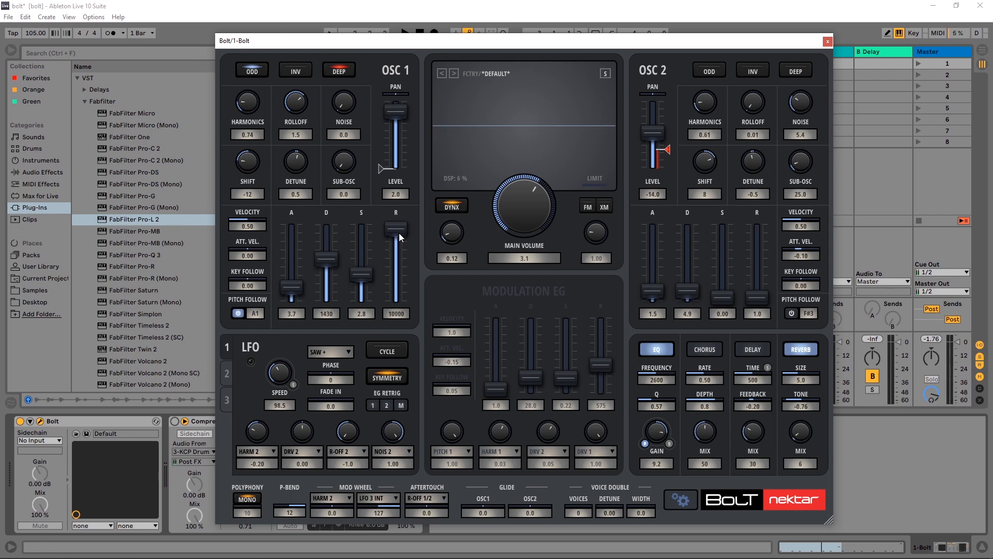
pyautogui.press('space')
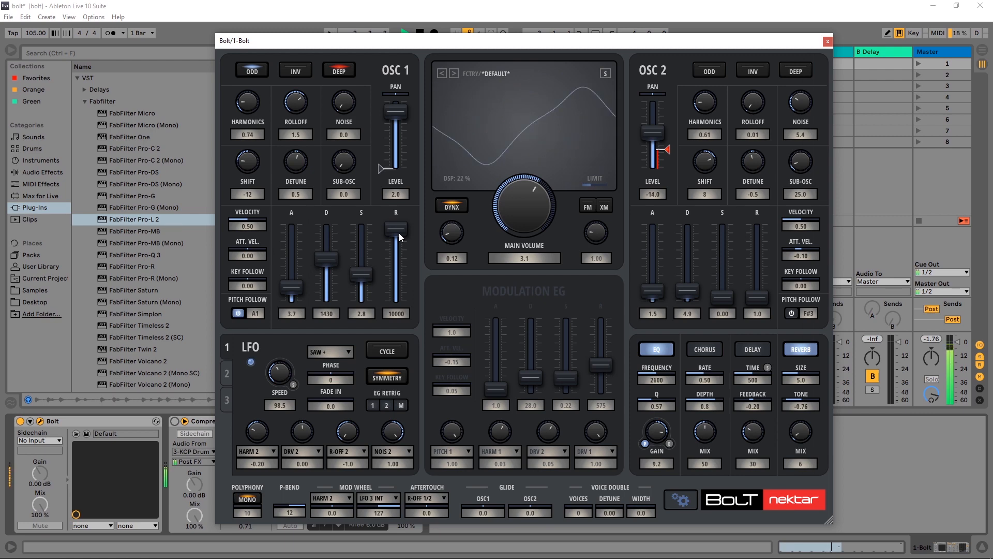
pyautogui.moveTo(399, 237); pyautogui.dragTo(400, 255)
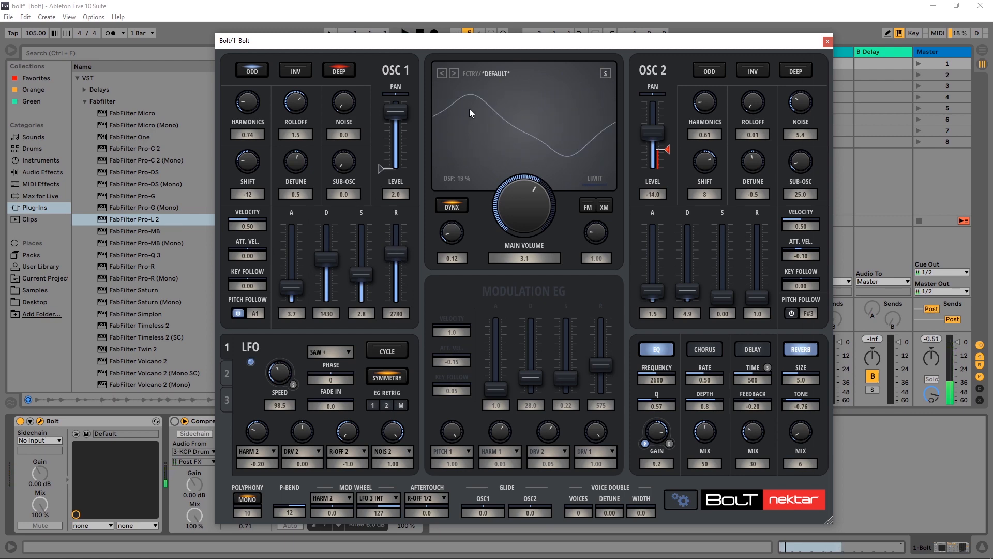
# Step: Load the factory Default preset in Bolt and switch its polyphony to Mono
pyautogui.click(455, 75)
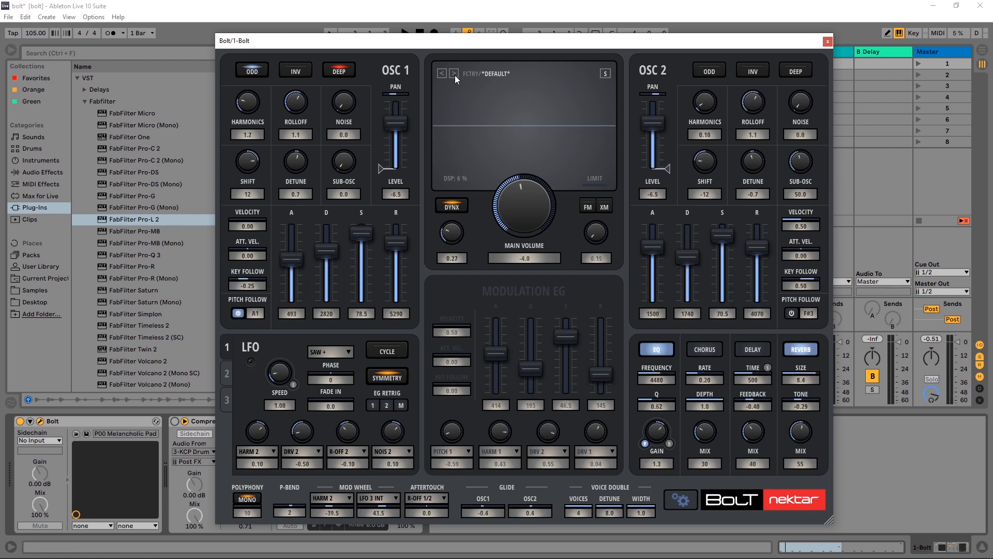
pyautogui.click(438, 74)
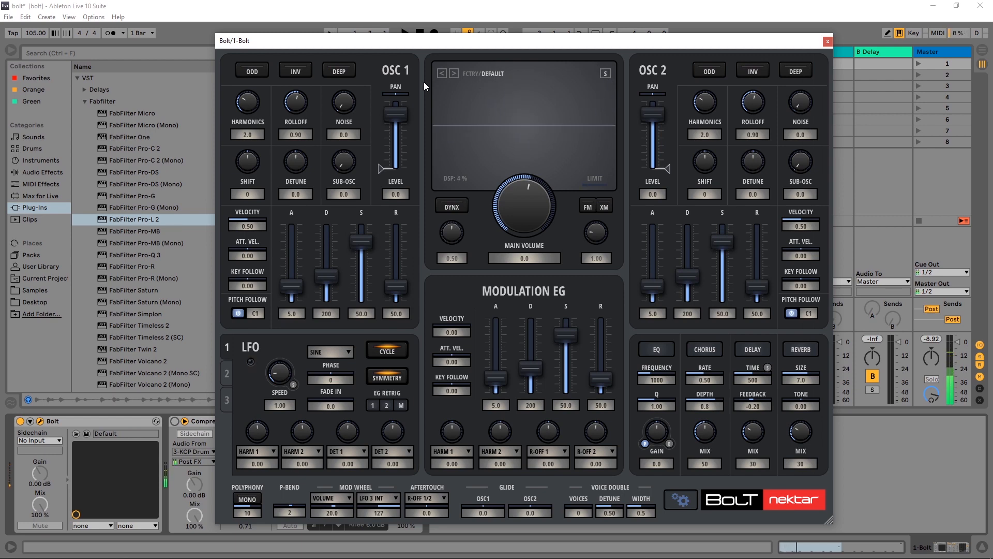
pyautogui.click(248, 500)
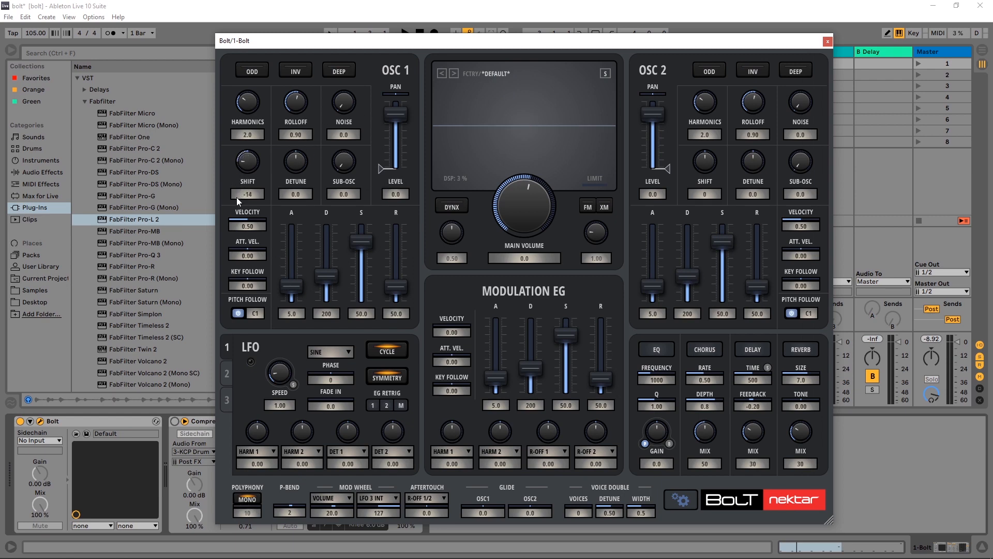
# Step: Set OSC 1's shift to -12 and its envelope to decay 1120, sustain 0.96 and release 2780
pyautogui.scroll(1, 236, 195)
pyautogui.press('space')
pyautogui.press('space')
pyautogui.moveTo(361, 241); pyautogui.dragTo(397, 261)
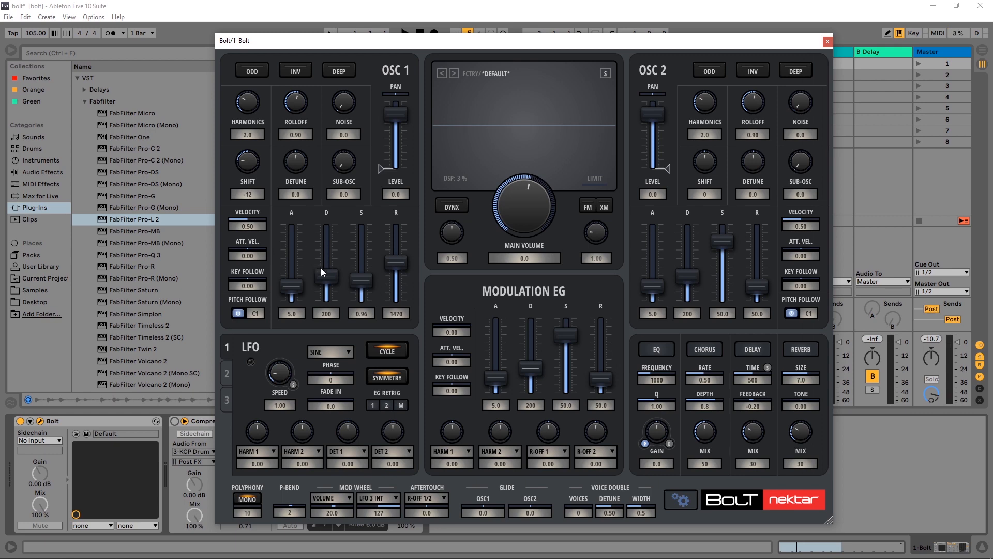
pyautogui.press('space')
pyautogui.moveTo(395, 261); pyautogui.dragTo(395, 254)
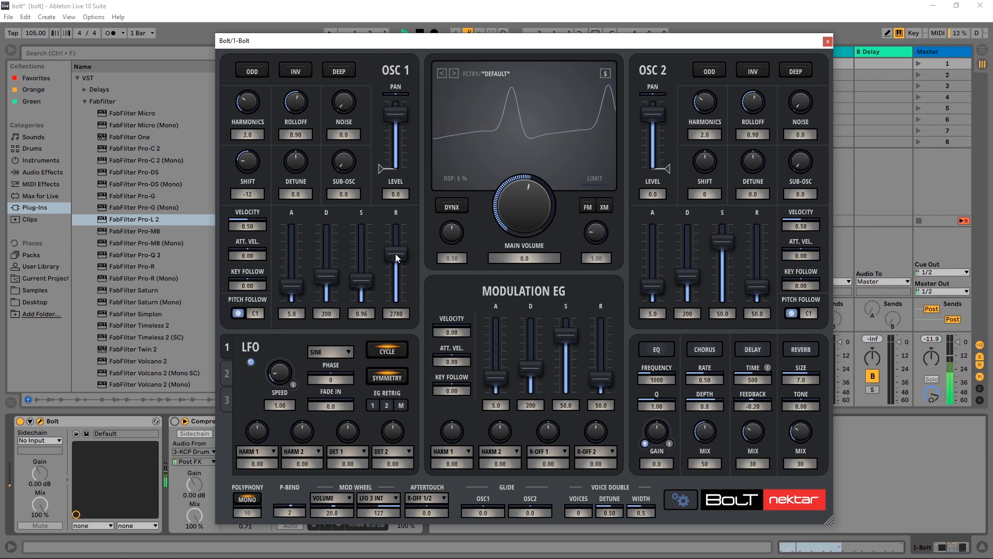
pyautogui.moveTo(329, 268); pyautogui.dragTo(330, 262)
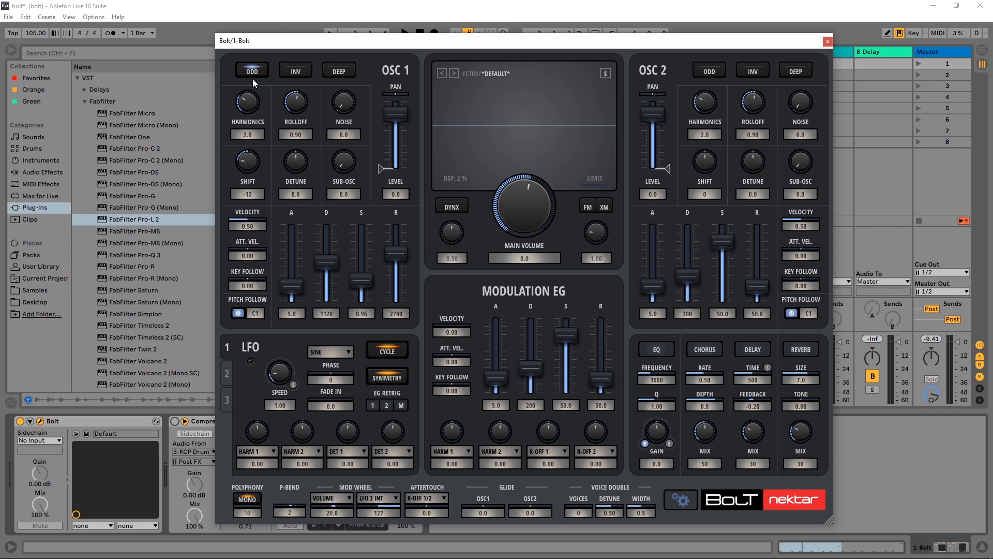
# Step: Enable ODD and DEEP on OSC 1, comparing the playing sound with and without DEEP
pyautogui.press('space')
pyautogui.press('space')
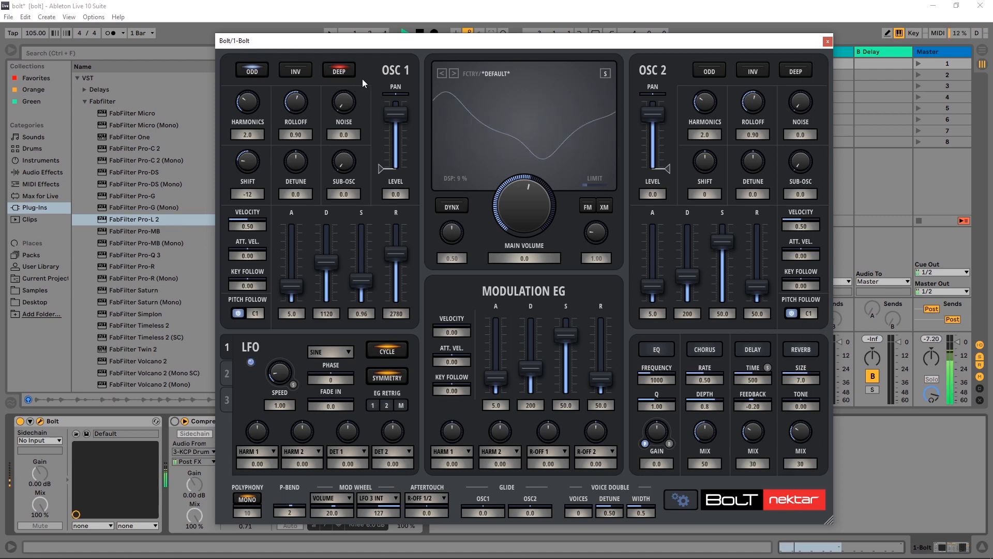
pyautogui.click(350, 76)
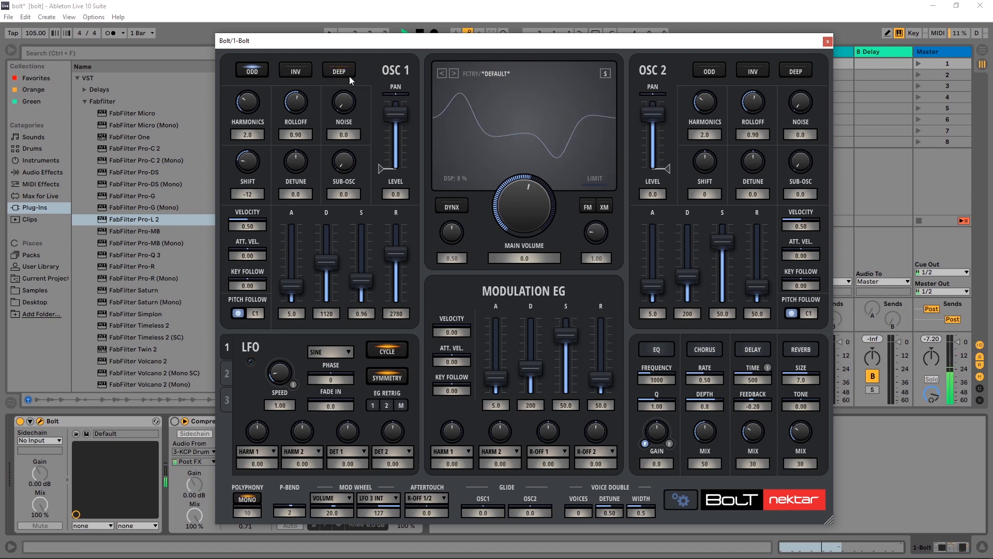
pyautogui.click(349, 76)
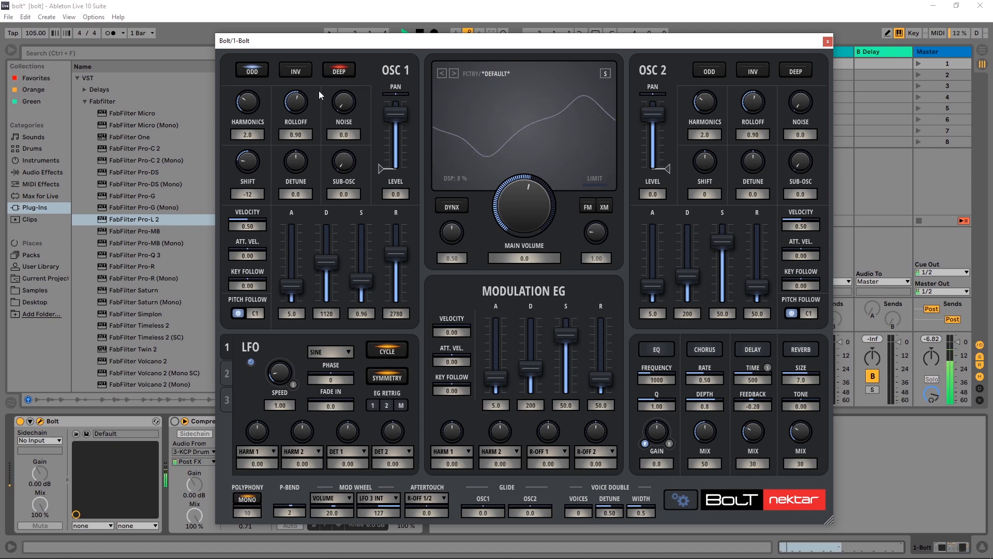
# Step: Set OSC 1's harmonics to 1.0 and its rolloff to 0.16, and play the result
pyautogui.moveTo(295, 102); pyautogui.dragTo(296, 126)
pyautogui.press('space')
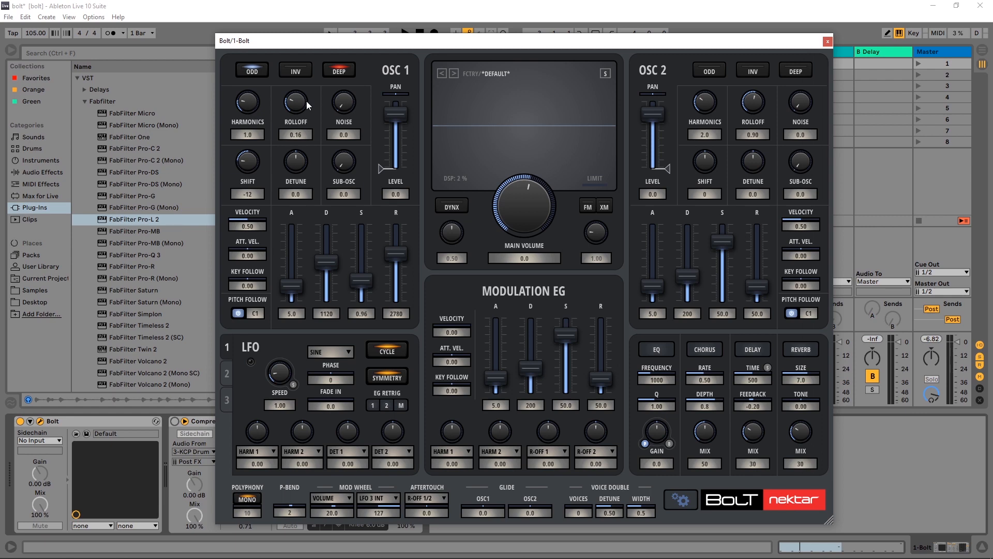
pyautogui.press('space')
# Step: Set OSC 2's envelope to attack 1.2, decay 4.5, sustain 0.00 and release 1.0, and turn off its pitch follow with fixed note F3
pyautogui.moveTo(654, 287); pyautogui.dragTo(693, 291)
pyautogui.moveTo(723, 241); pyautogui.dragTo(723, 300)
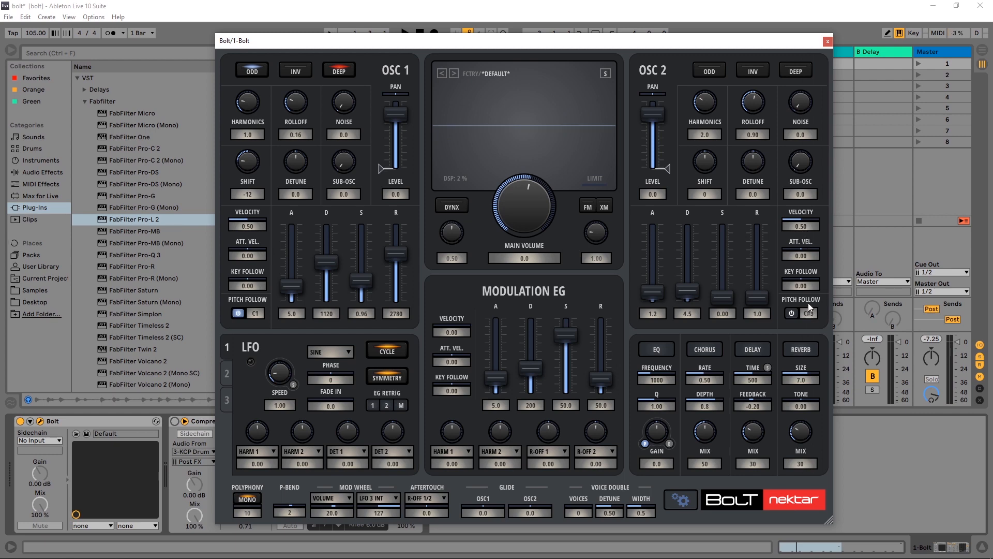
pyautogui.press('space')
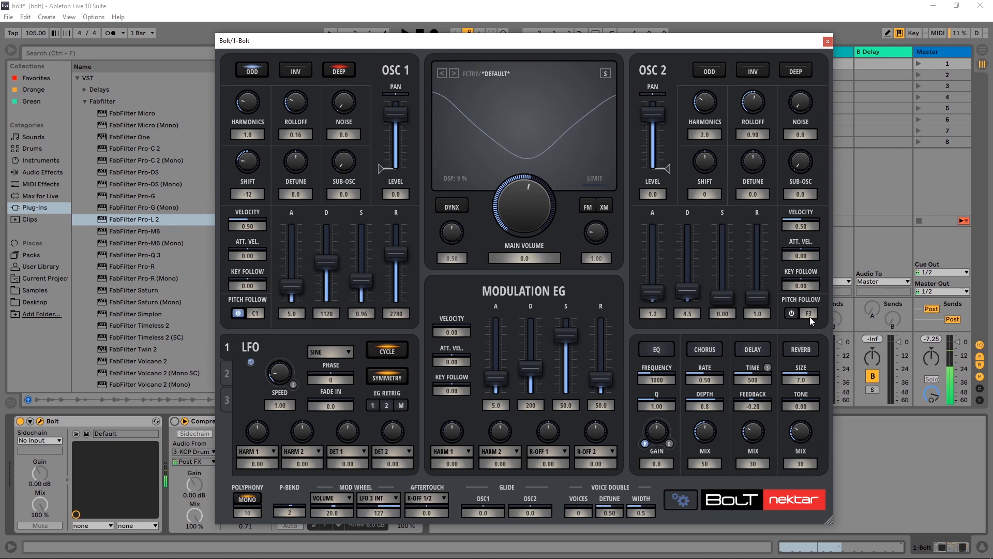
pyautogui.press('space')
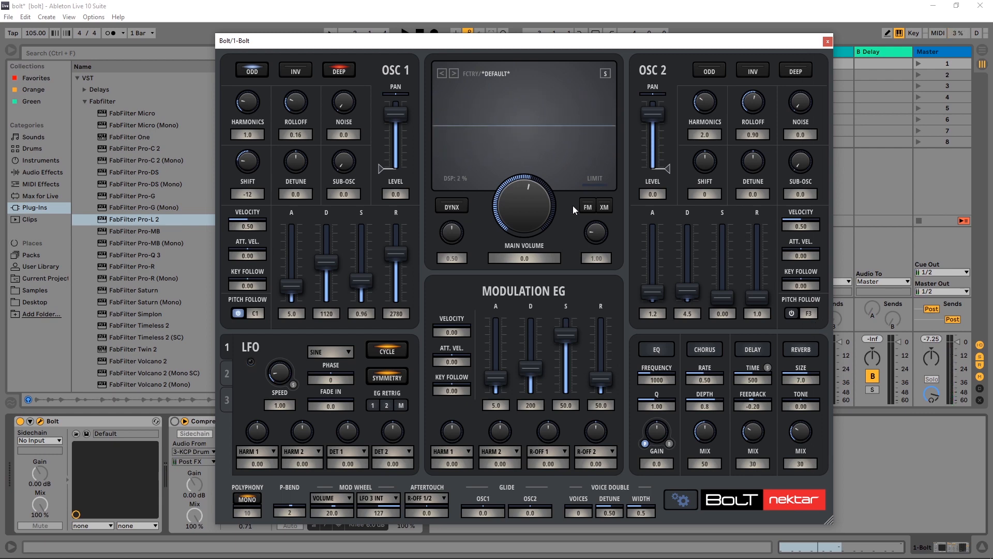
# Step: Set OSC 2's noise to 9.6, rolloff to 0.01 and harmonics to 0.74, and play the result
pyautogui.moveTo(804, 124); pyautogui.dragTo(809, 79)
pyautogui.moveTo(747, 108); pyautogui.dragTo(744, 223)
pyautogui.moveTo(807, 106); pyautogui.dragTo(801, 106)
pyautogui.moveTo(705, 104); pyautogui.dragTo(700, 120)
pyautogui.press('space')
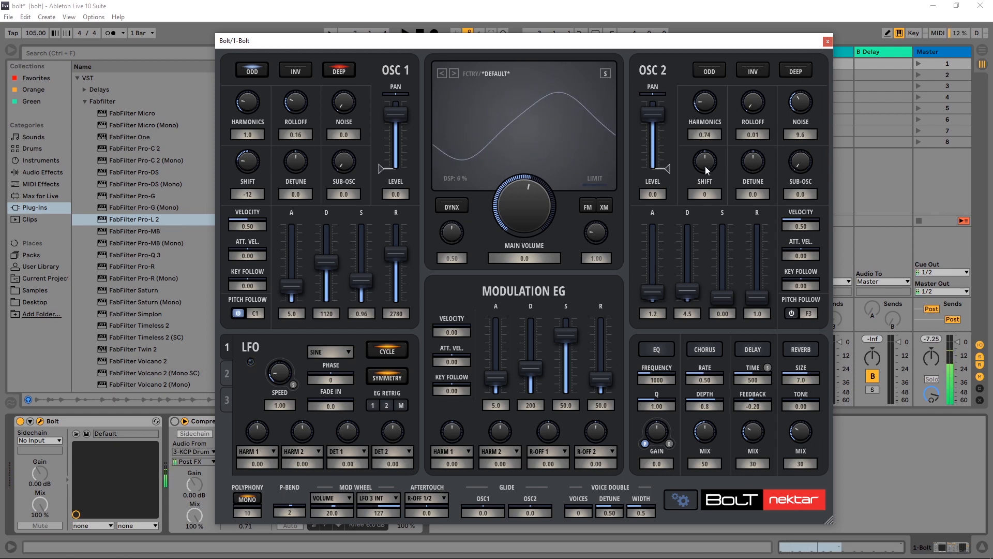
# Step: Set OSC 2's shift to 7 and its fixed pitch note to F#3, and play the result
pyautogui.moveTo(705, 166)
pyautogui.mouseDown()
pyautogui.moveTo(715, 133)
pyautogui.moveTo(712, 157)
pyautogui.mouseUp()
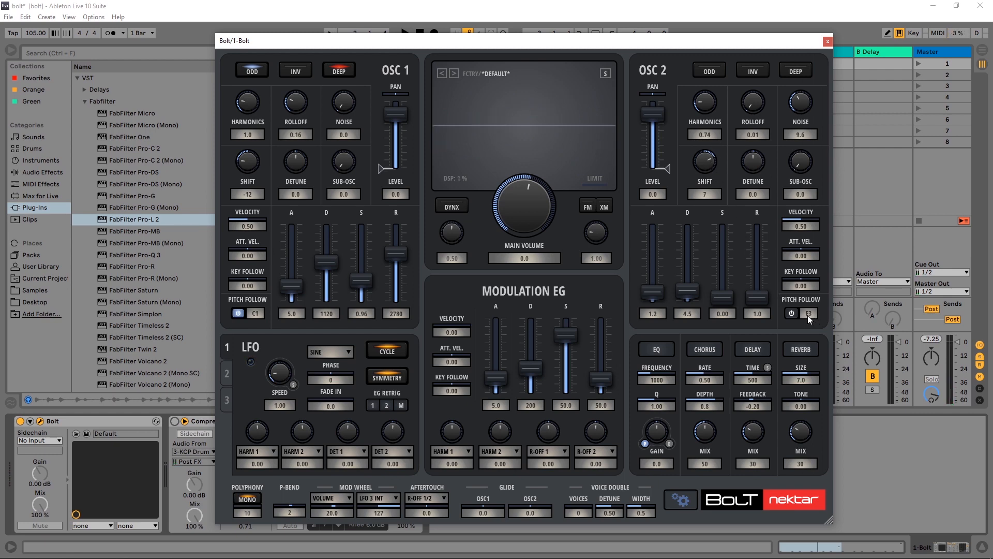
pyautogui.moveTo(808, 315); pyautogui.dragTo(808, 310)
pyautogui.press('space')
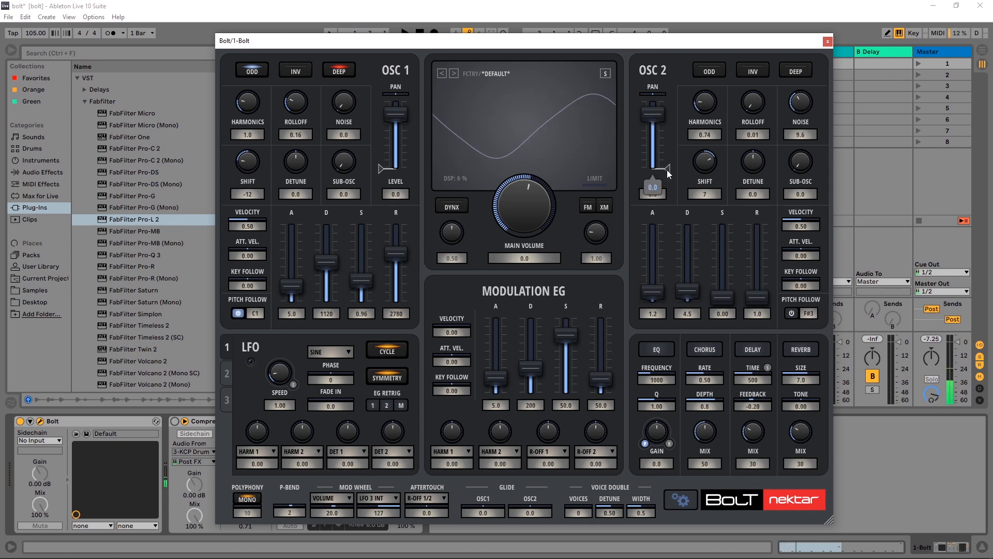
# Step: Raise the marker beside OSC 2's level slider and set the oscillator's level to -13.0
pyautogui.moveTo(667, 168); pyautogui.dragTo(669, 153)
pyautogui.moveTo(655, 114); pyautogui.dragTo(656, 130)
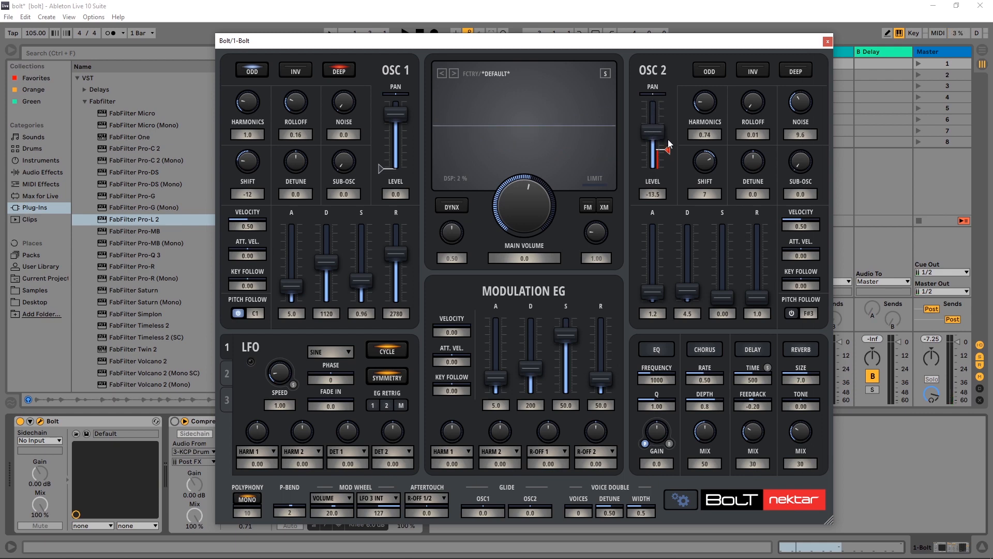
pyautogui.press('space')
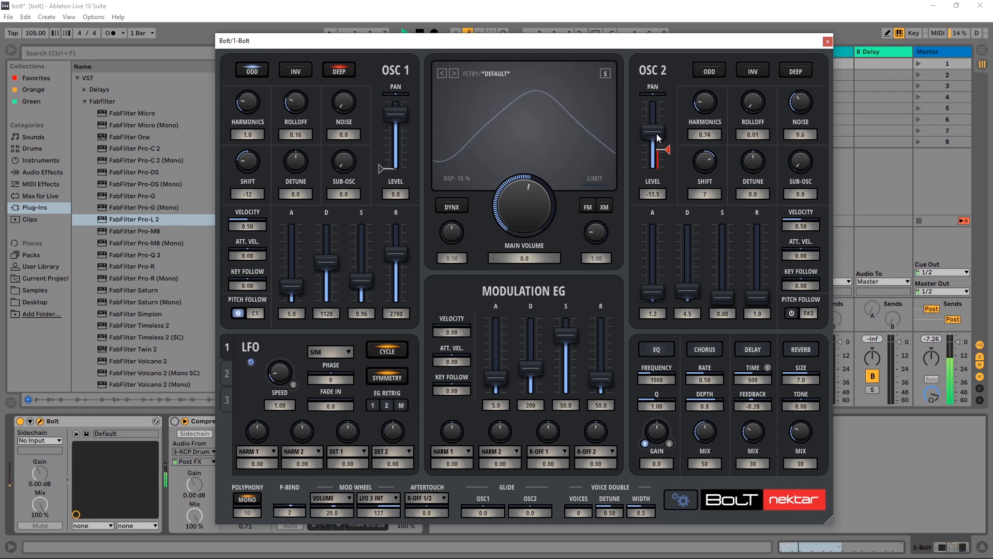
pyautogui.scroll(1, 656, 132)
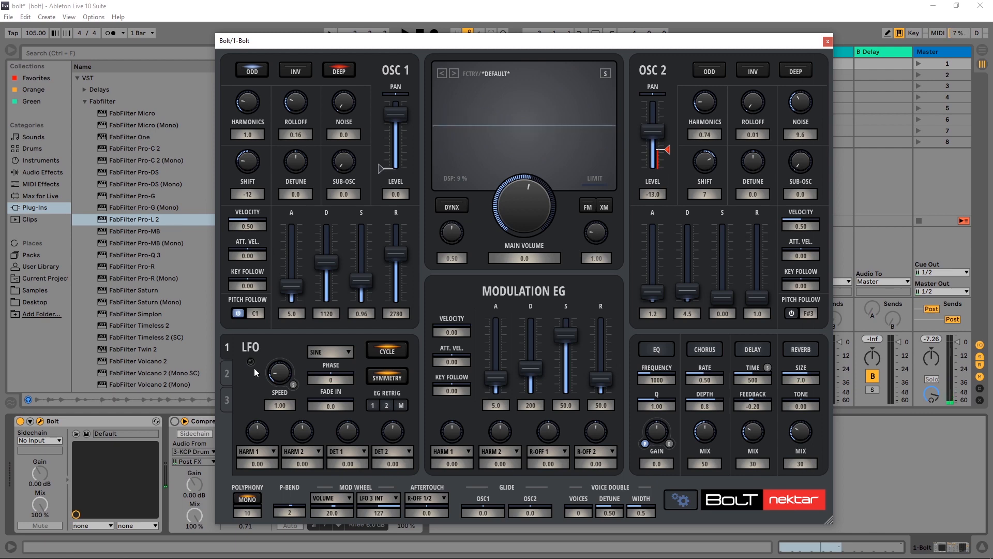
# Step: Switch off LFO 2, LFO 3 and the Modulation EG, keeping LFO 1 active and shown
pyautogui.click(226, 373)
pyautogui.click(227, 403)
pyautogui.click(227, 375)
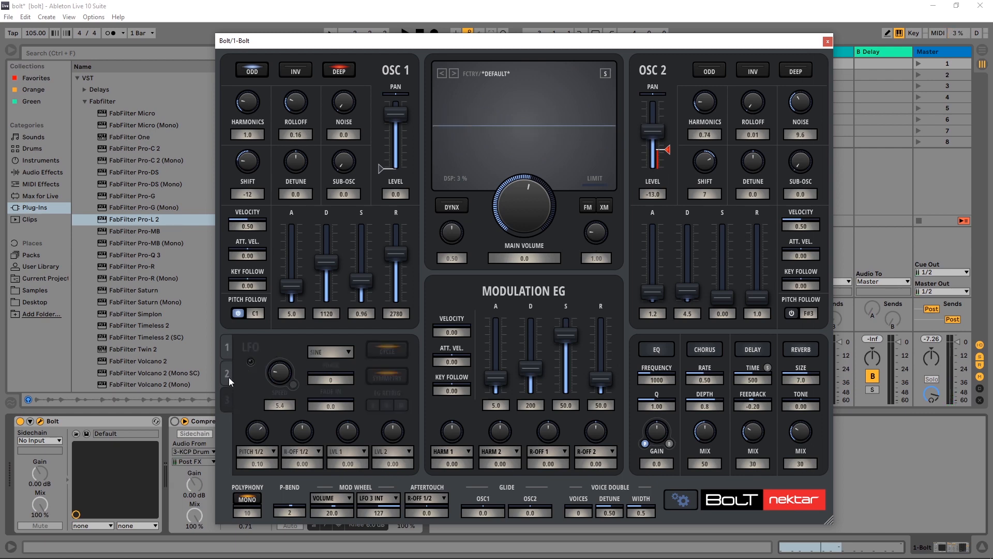
pyautogui.click(226, 375)
pyautogui.click(227, 375)
pyautogui.click(227, 347)
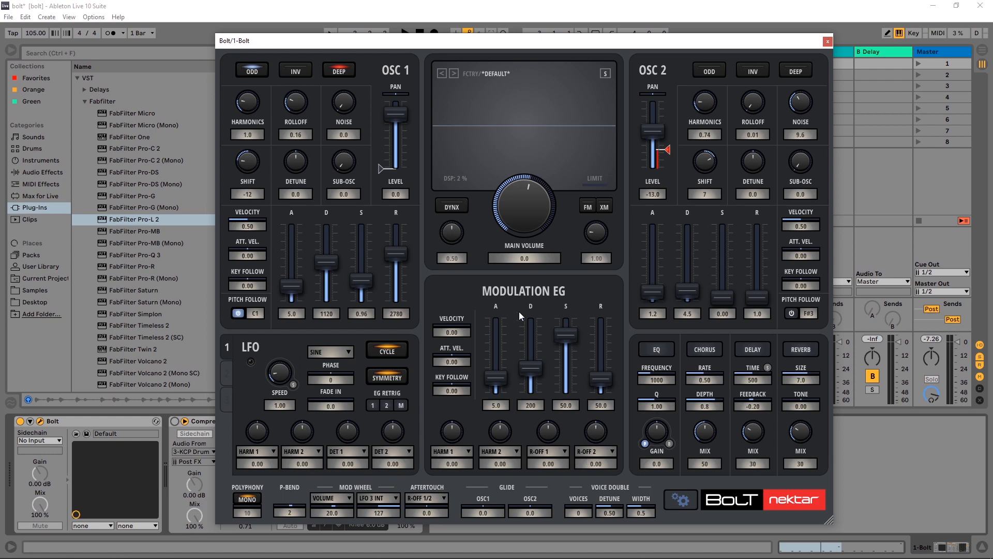
pyautogui.click(514, 293)
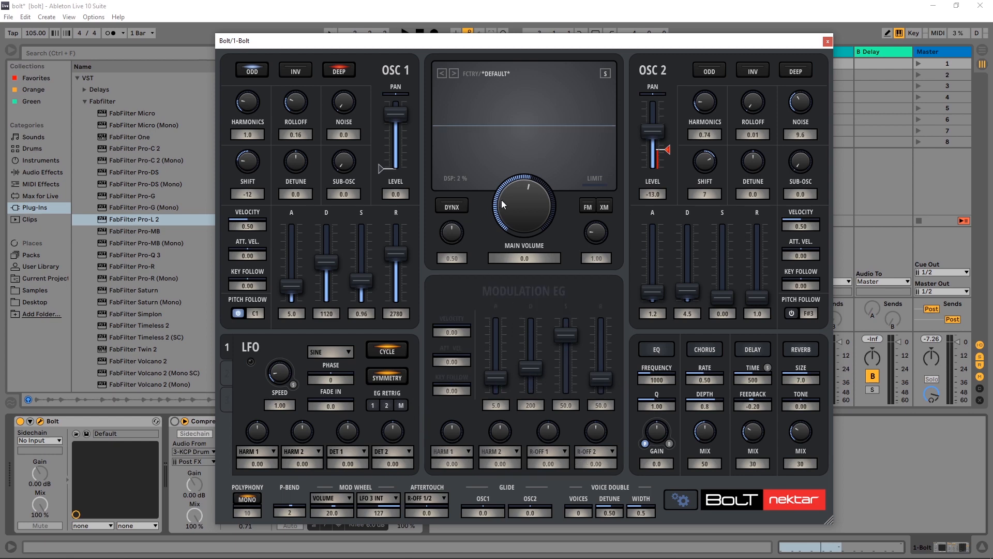
# Step: Raise the main volume to 3.6 while the sound plays, and stop playback
pyautogui.press('space')
pyautogui.scroll(3, 501, 199)
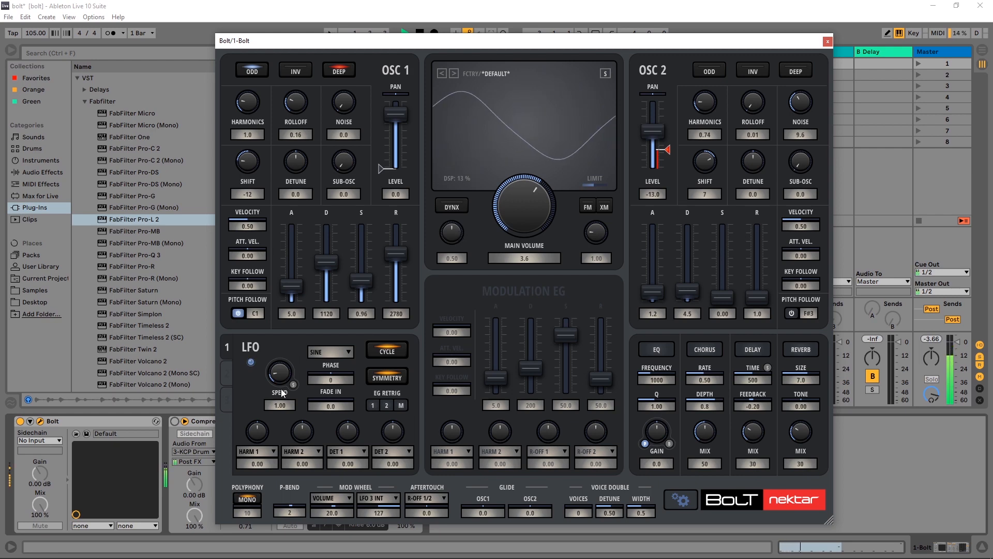
pyautogui.press('space')
# Step: Set LFO 1's speed to 90.5 and its waveform to Saw +
pyautogui.moveTo(282, 362); pyautogui.dragTo(271, 339)
pyautogui.click(325, 355)
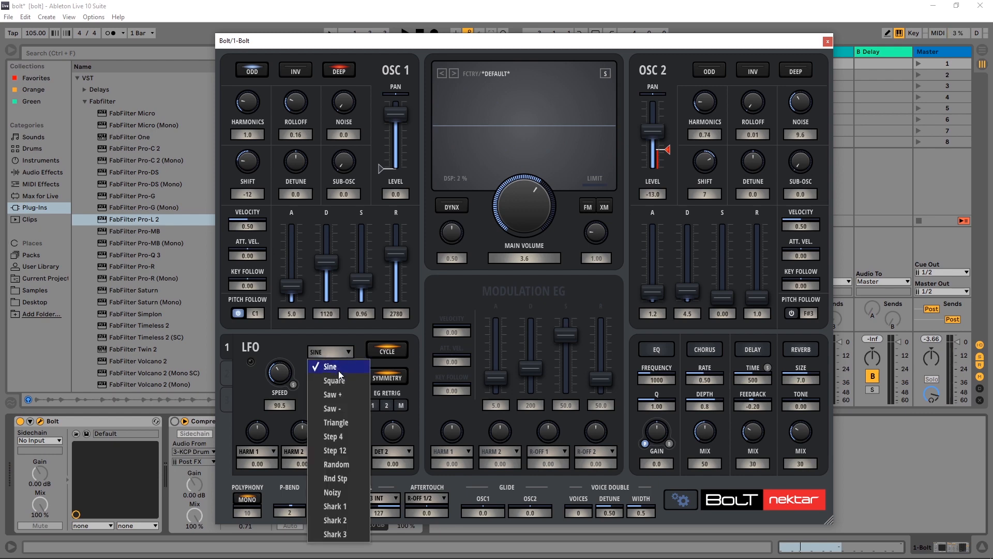
pyautogui.click(338, 394)
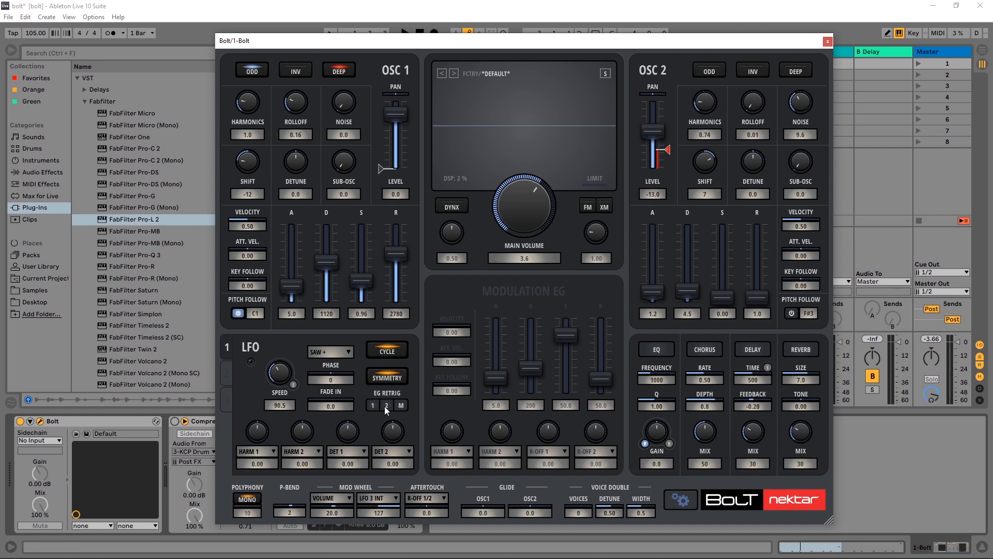
# Step: Assign LFO 1's first three modulation slots to Harm 2, R-Off 2 and Nois 2
pyautogui.click(260, 454)
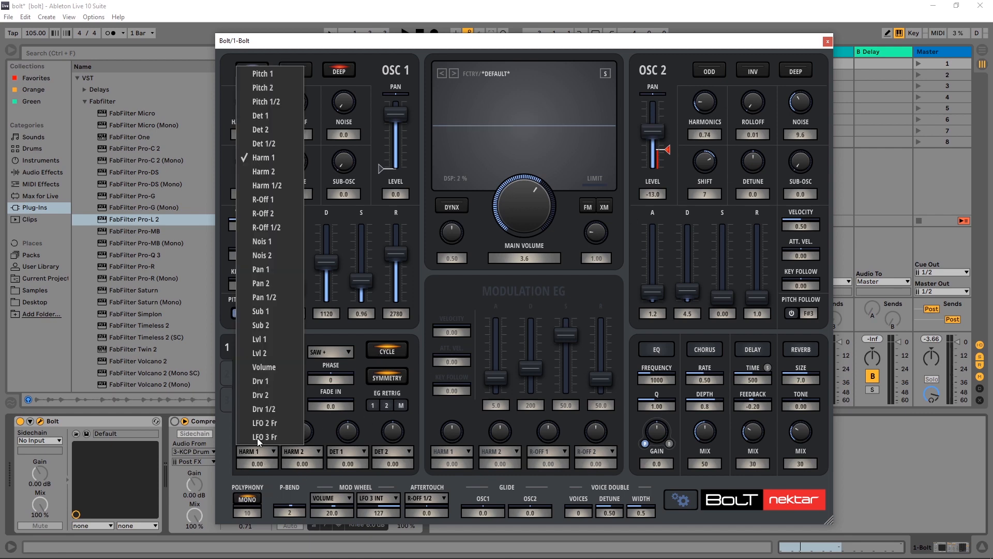
pyautogui.click(298, 173)
pyautogui.click(309, 454)
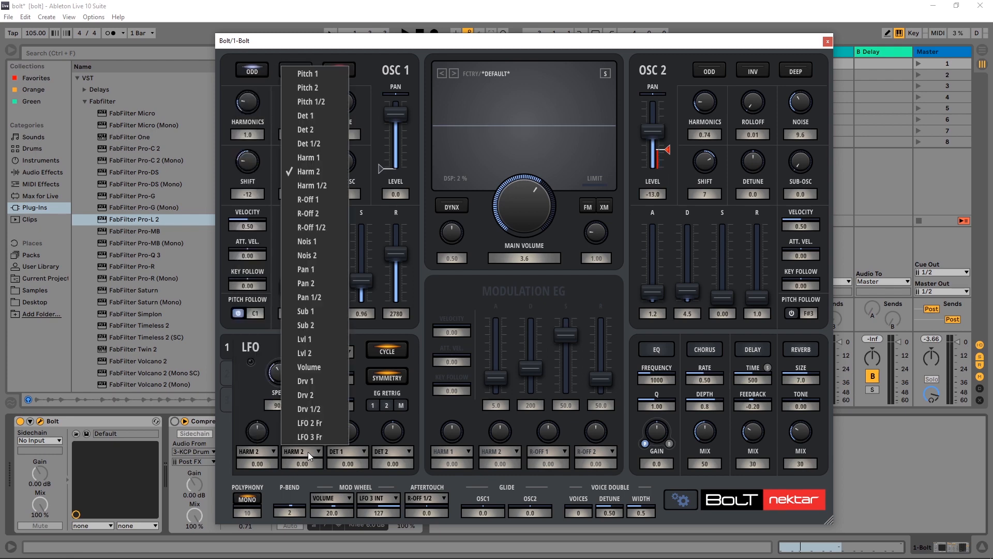
pyautogui.click(317, 215)
pyautogui.click(342, 451)
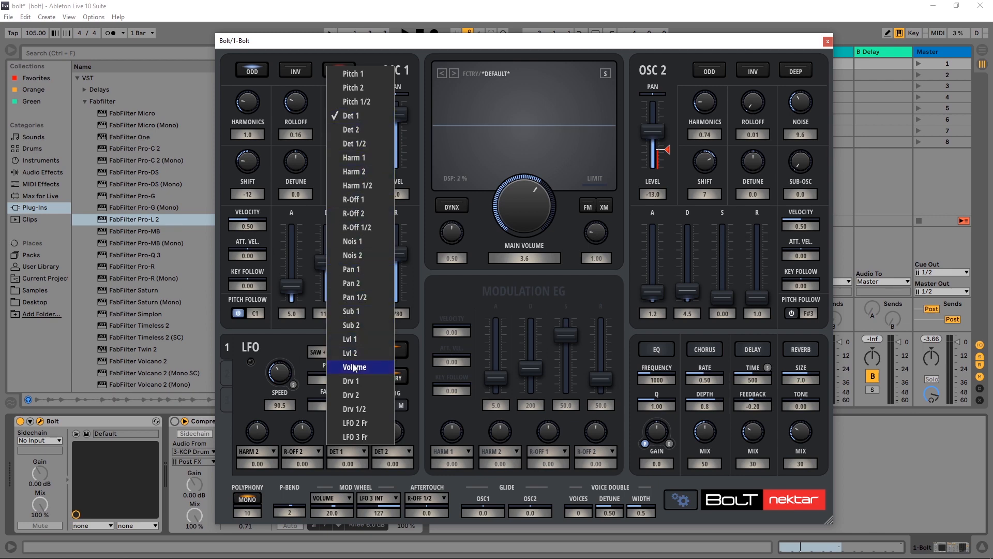
pyautogui.click(363, 255)
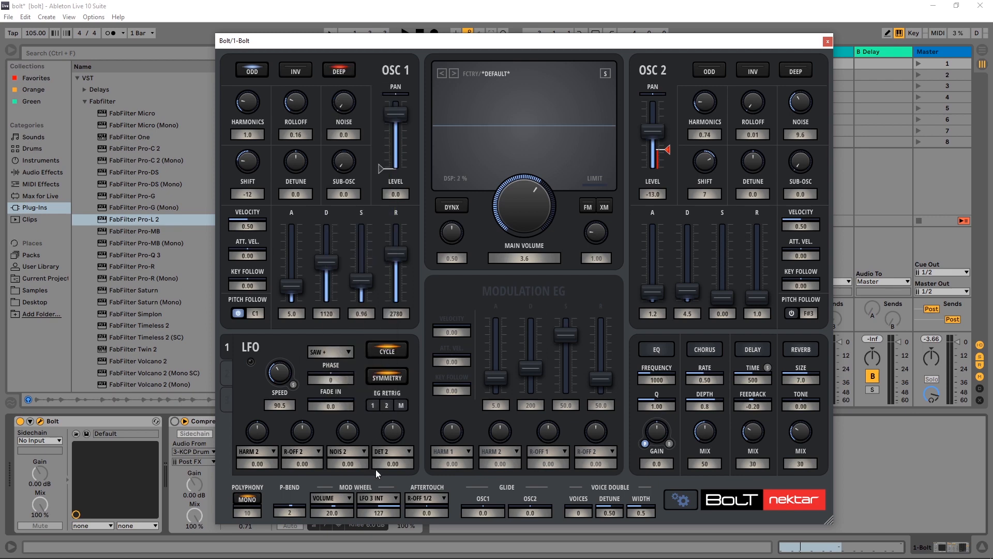
# Step: Set LFO 1's modulation amounts to 1.00 for Nois 2, -1.0 for R-Off 2 and -0.21 for Harm 2, and play the sound
pyautogui.moveTo(353, 439); pyautogui.dragTo(355, 390)
pyautogui.press('space')
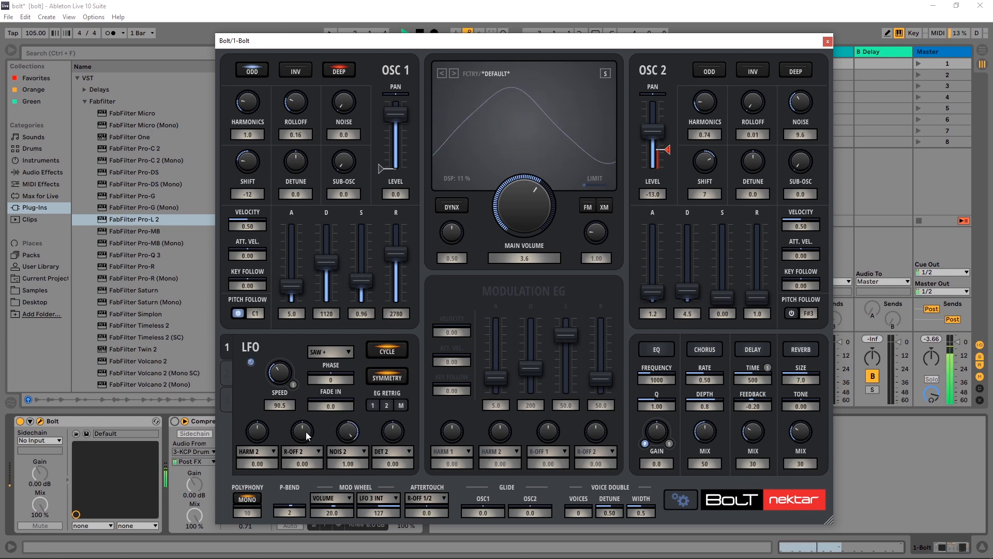
pyautogui.moveTo(307, 436); pyautogui.dragTo(290, 500)
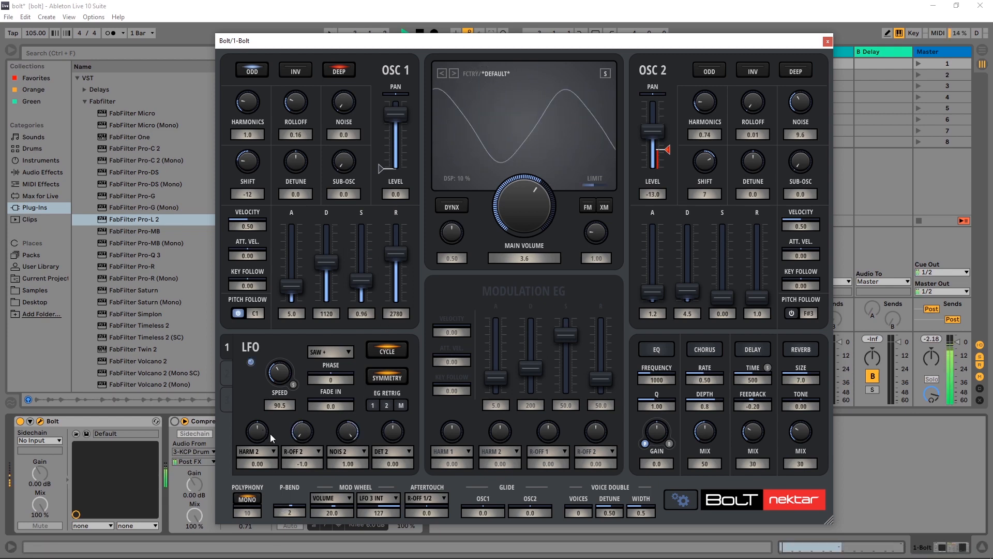
pyautogui.moveTo(262, 434); pyautogui.dragTo(258, 452)
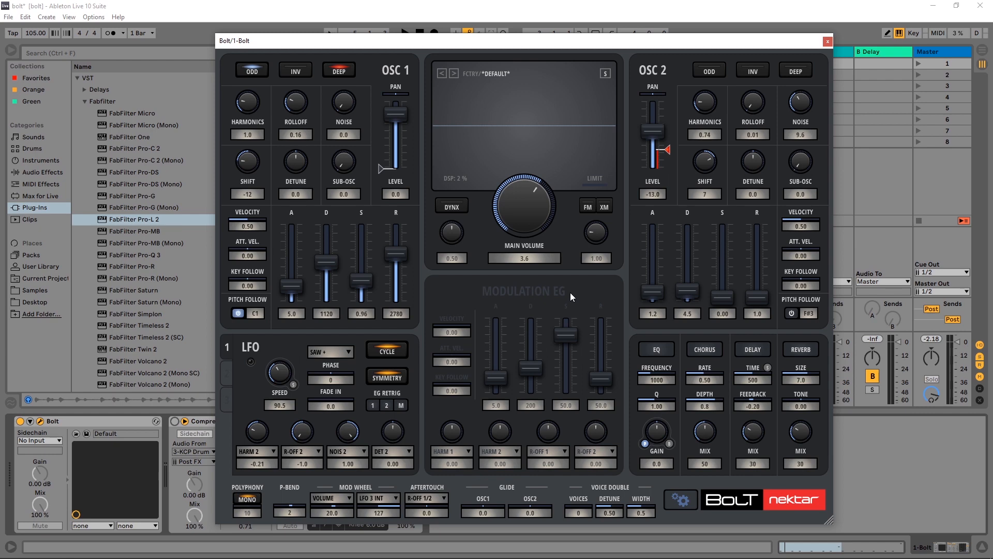
pyautogui.press('space')
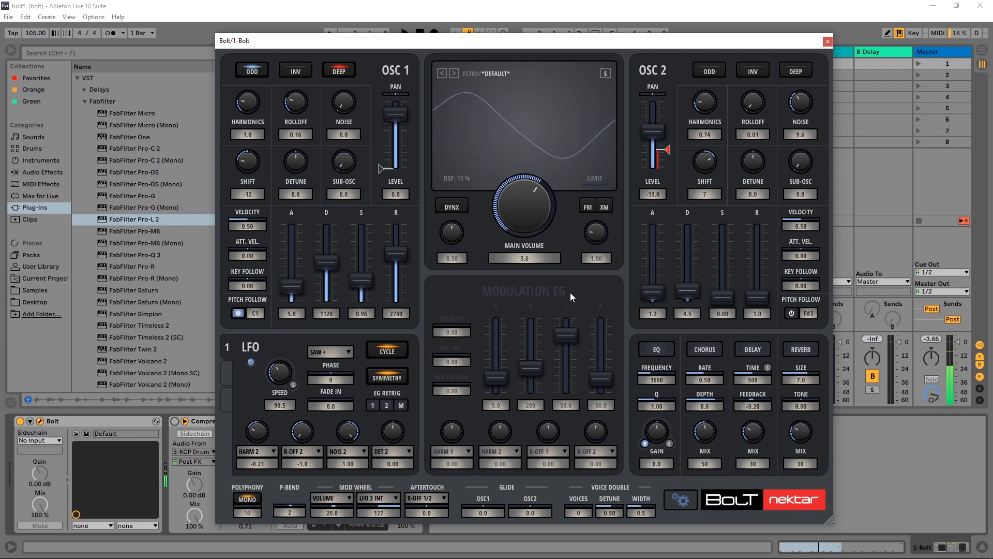
# Step: Enable the EQ and set its frequency to 2600, Q to 0.65 and gain to 2.6, adjusting the gain during playback
pyautogui.click(668, 354)
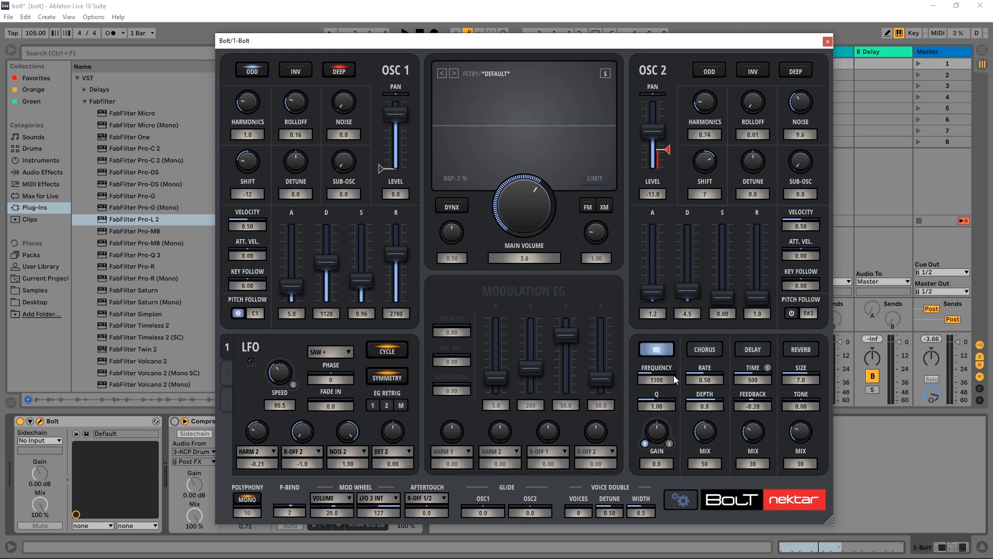
pyautogui.doubleClick(658, 380)
pyautogui.write('2600')
pyautogui.press('Return')
pyautogui.moveTo(654, 410)
pyautogui.mouseDown()
pyautogui.moveTo(664, 448)
pyautogui.moveTo(671, 407)
pyautogui.mouseUp()
pyautogui.press('space')
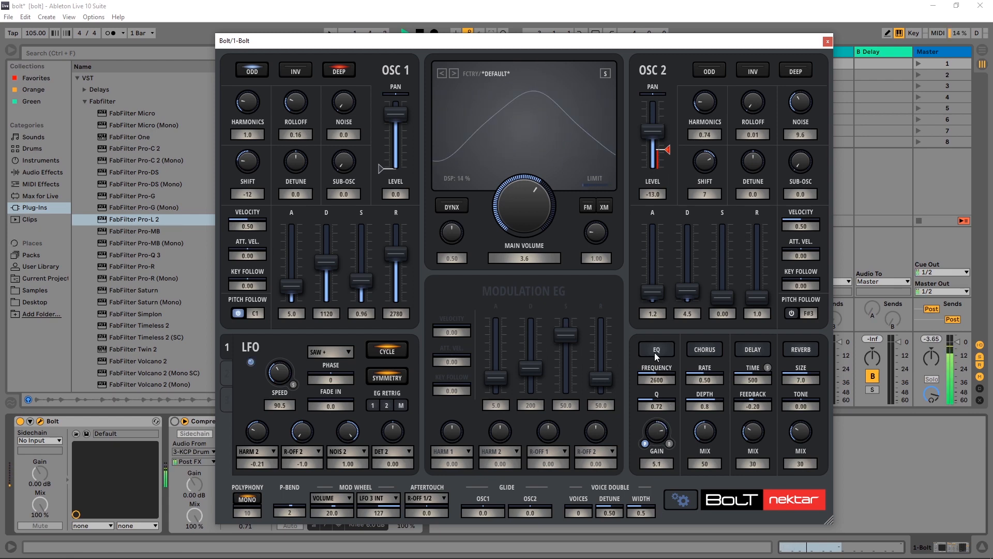
pyautogui.moveTo(656, 427); pyautogui.dragTo(661, 391)
pyautogui.moveTo(656, 431); pyautogui.dragTo(652, 456)
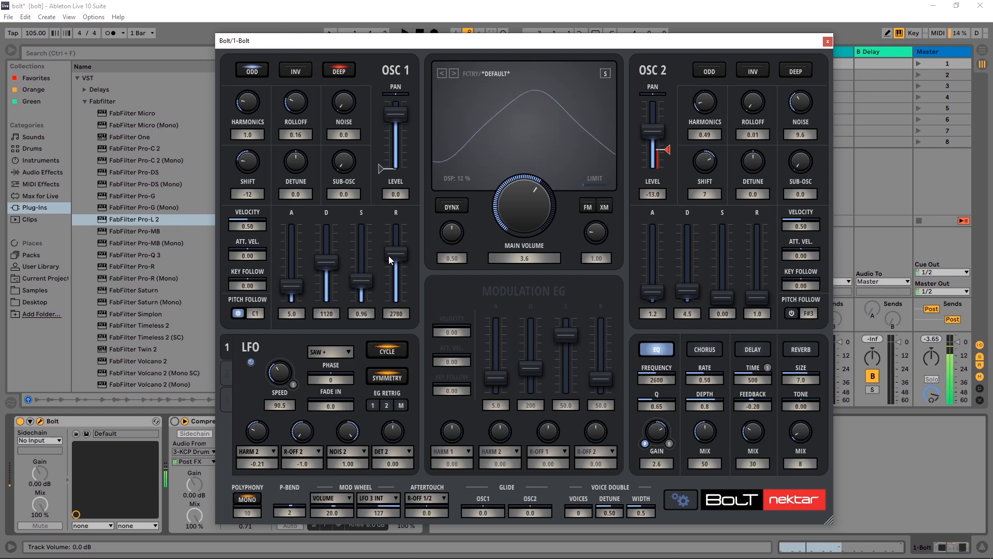
# Step: Set OSC 1's release to 2100 and its rolloff to 0.24
pyautogui.moveTo(397, 254)
pyautogui.mouseDown()
pyautogui.moveTo(403, 269)
pyautogui.moveTo(403, 243)
pyautogui.moveTo(403, 258)
pyautogui.mouseUp()
pyautogui.moveTo(296, 103); pyautogui.dragTo(309, 72)
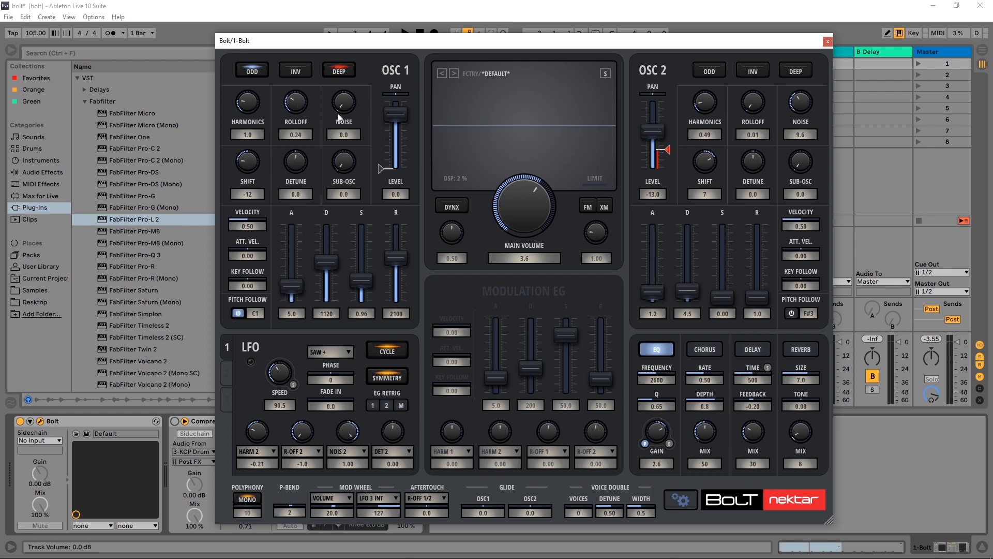
# Step: Load the factory pad patch Dark Mod Pad, audition it with played notes, and move on to the following patch, dreamscapes
pyautogui.click(491, 72)
pyautogui.moveTo(552, 348)
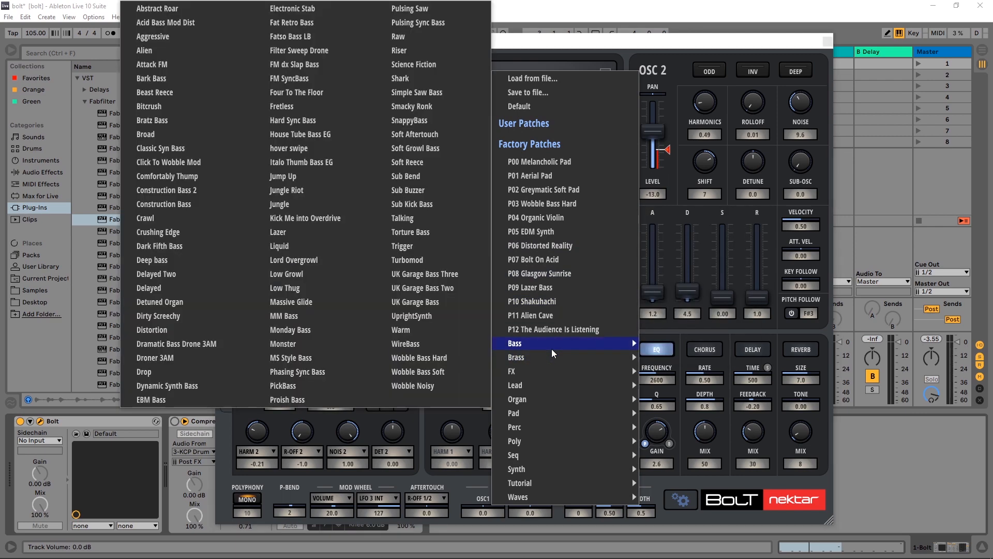
pyautogui.moveTo(562, 383)
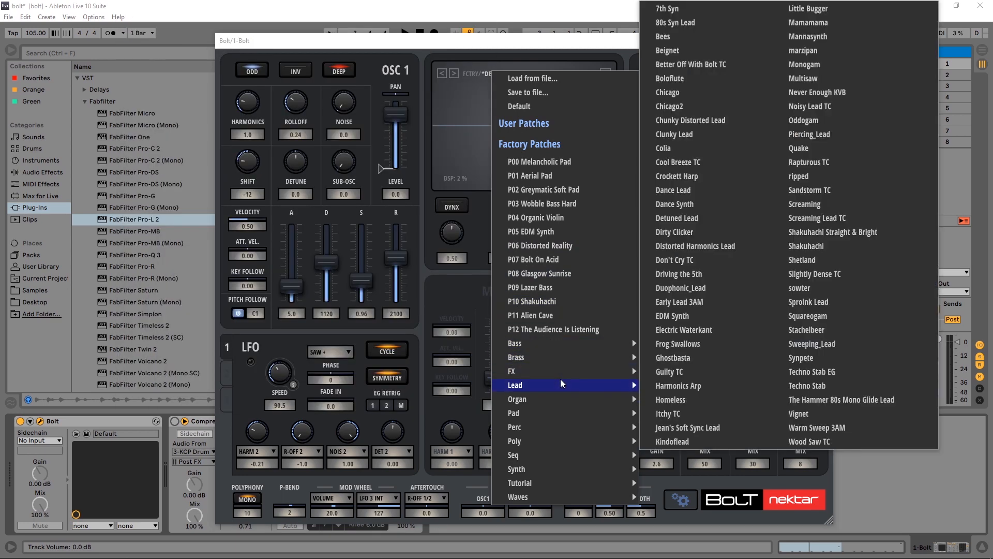
pyautogui.moveTo(566, 400)
pyautogui.moveTo(510, 413)
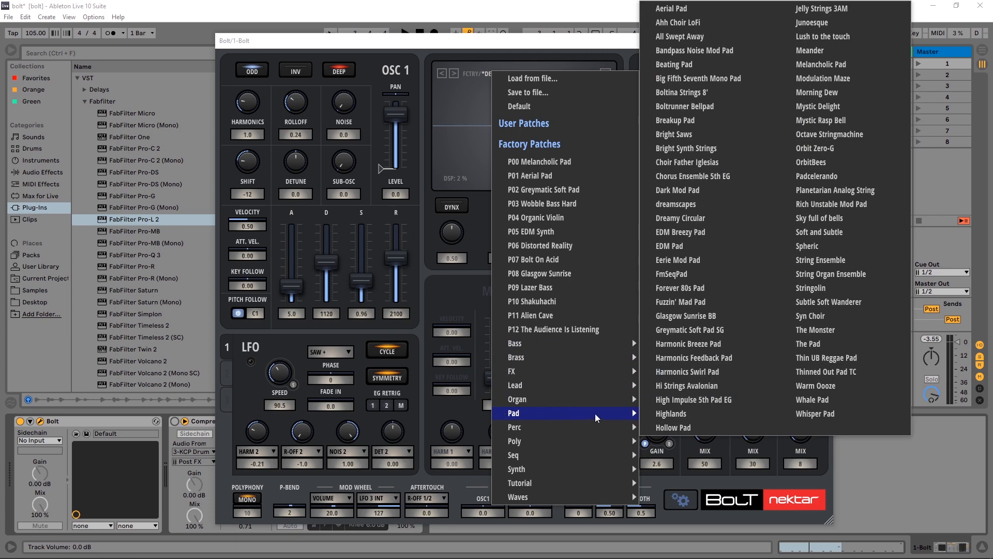
pyautogui.click(680, 191)
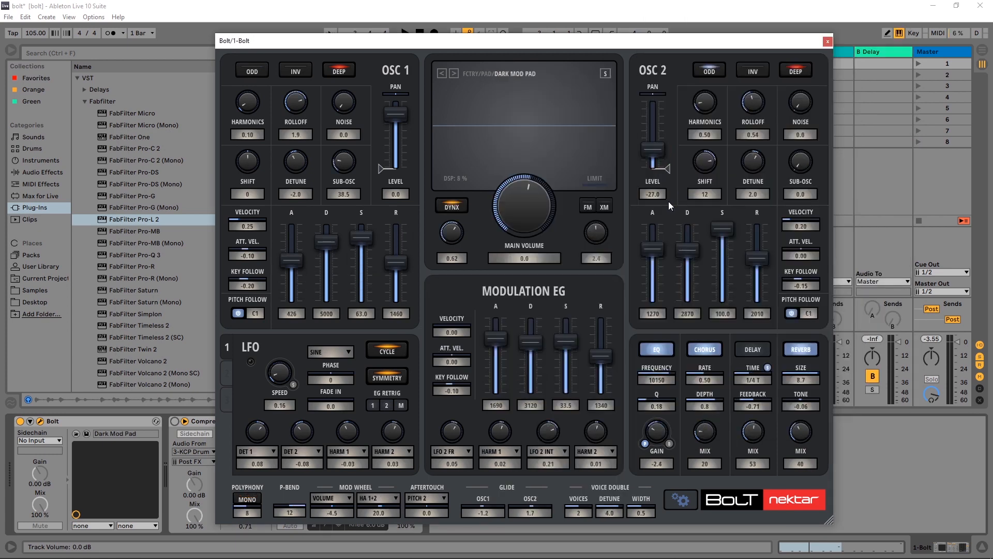
pyautogui.press('a')
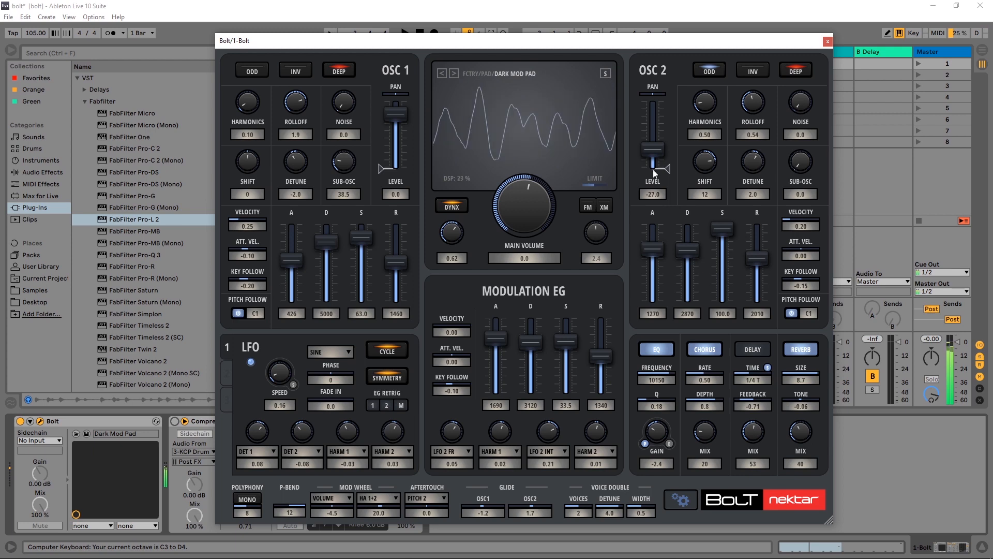
pyautogui.click(454, 74)
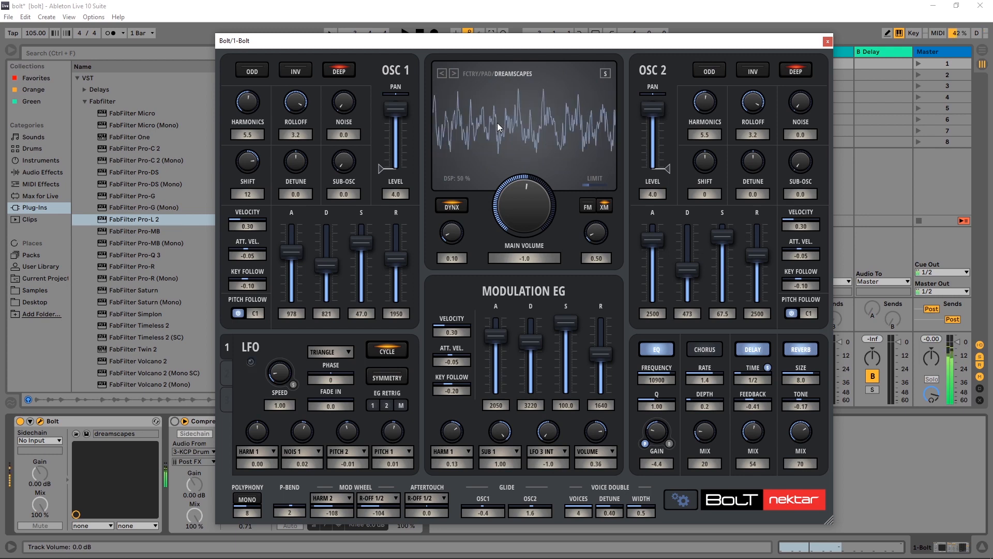
# Step: Load the factory organ patch Churchy Organ and step forward through Dirty Click to Drawgan to audition them
pyautogui.click(502, 73)
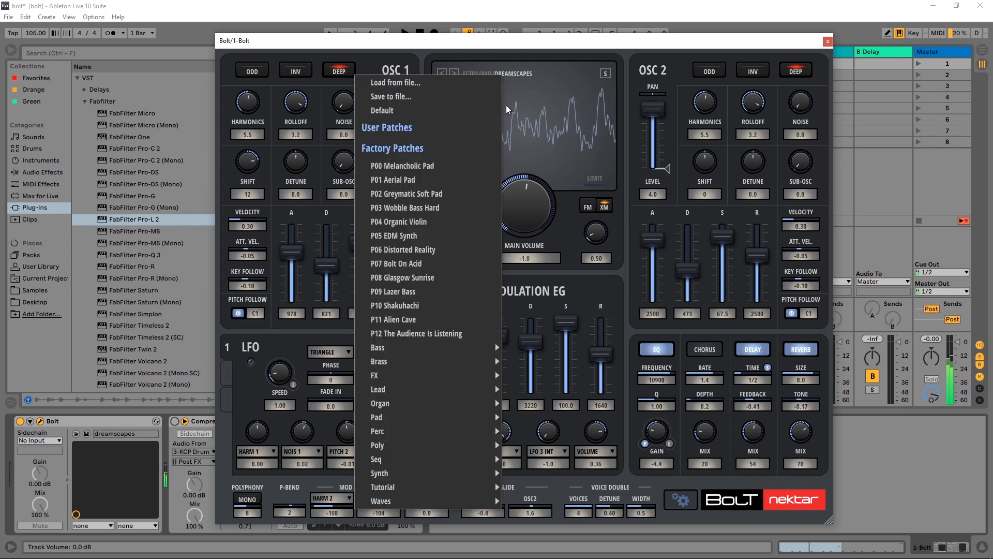
pyautogui.moveTo(448, 403)
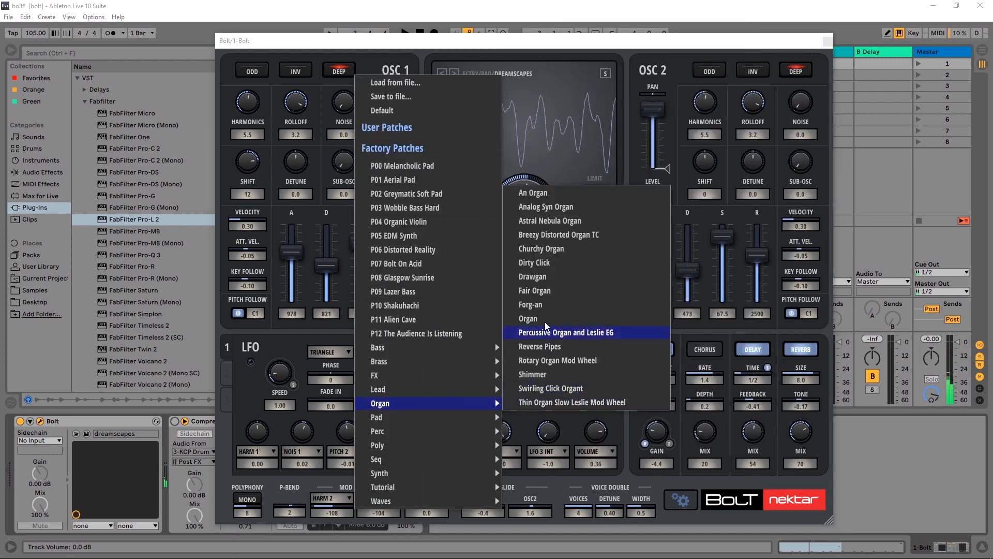
pyautogui.click(542, 250)
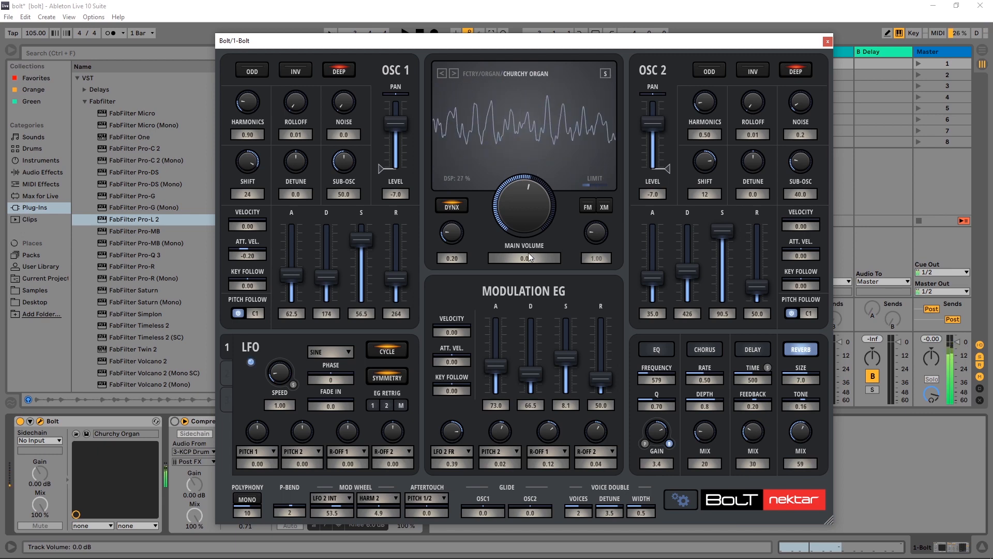
pyautogui.click(453, 75)
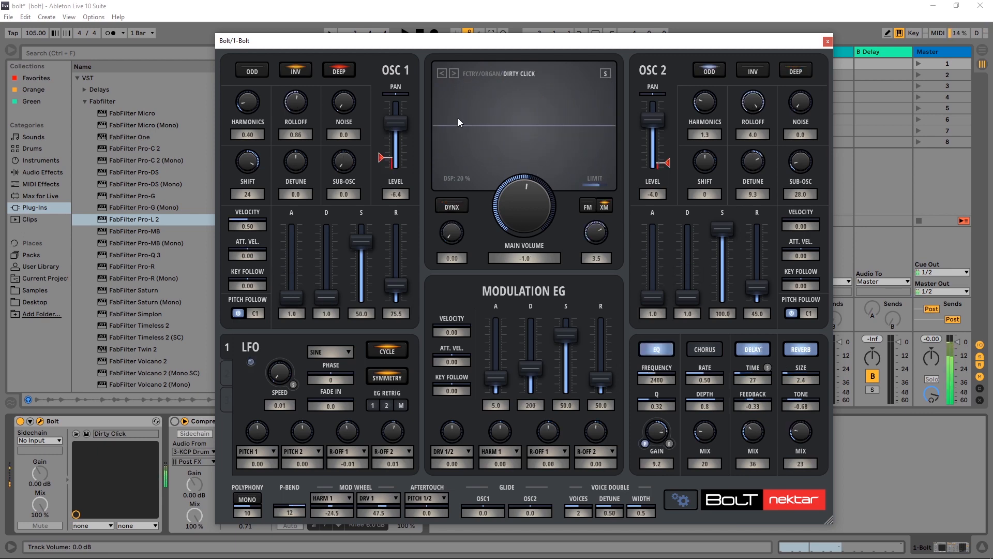
pyautogui.click(454, 74)
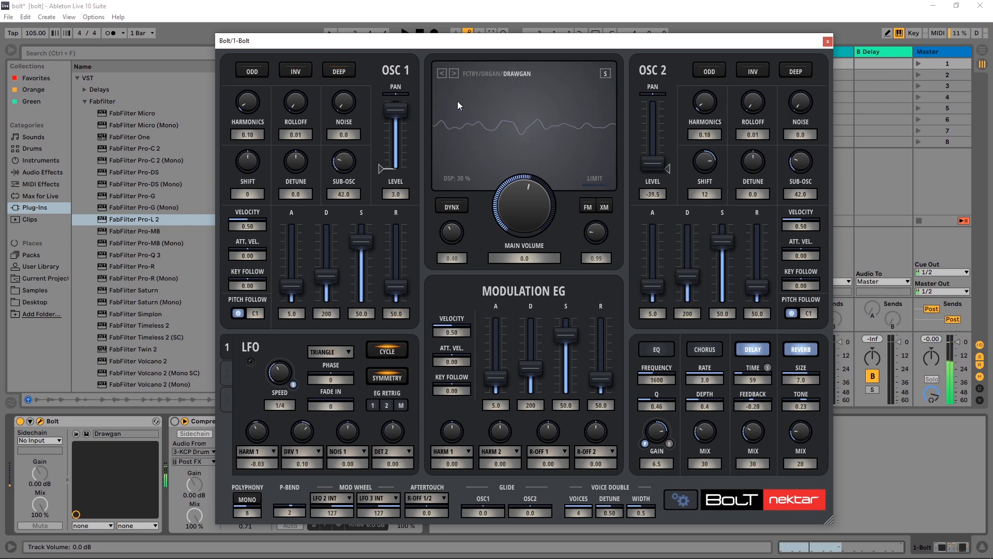
# Step: Load the factory brass patch Trumpets, and browse the Poly patches without loading one
pyautogui.click(487, 76)
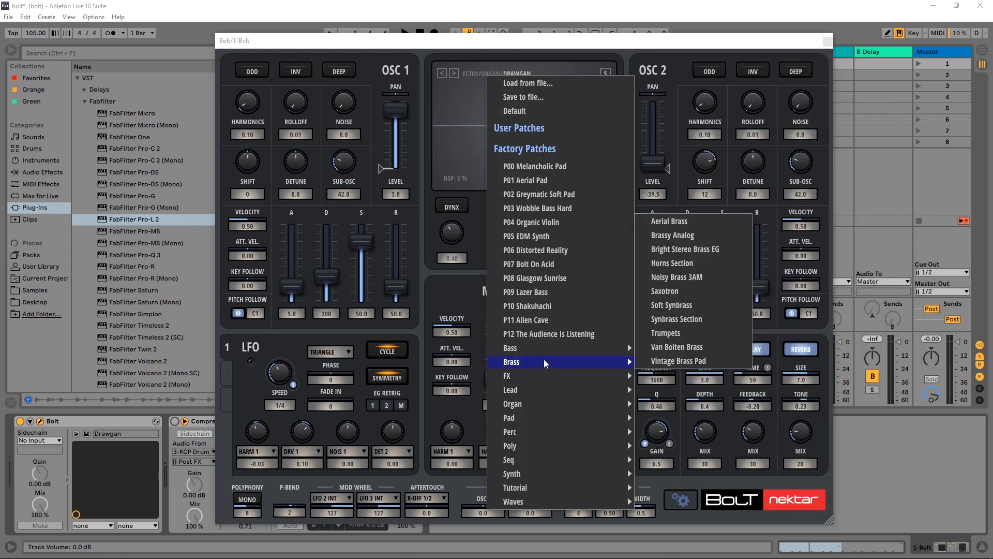
pyautogui.click(666, 332)
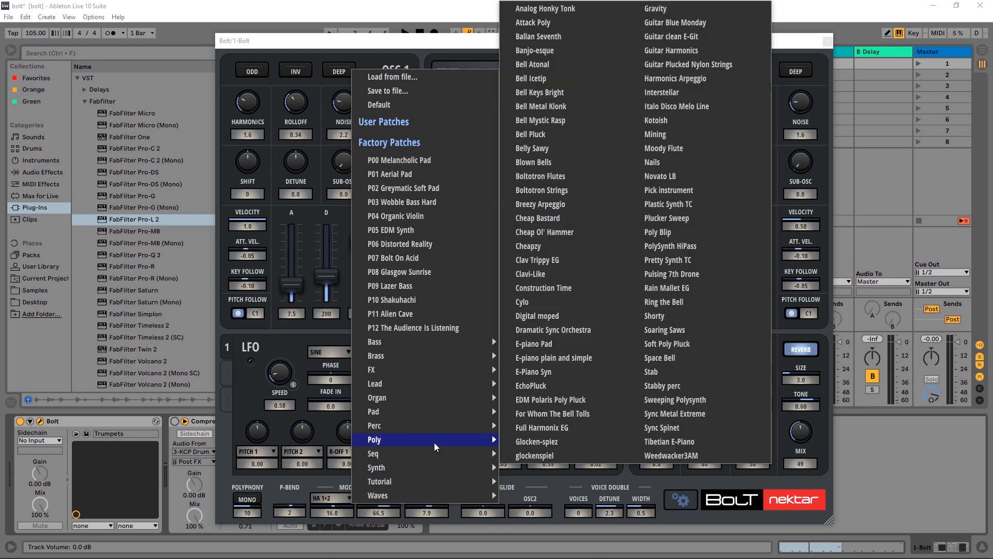
pyautogui.click(429, 51)
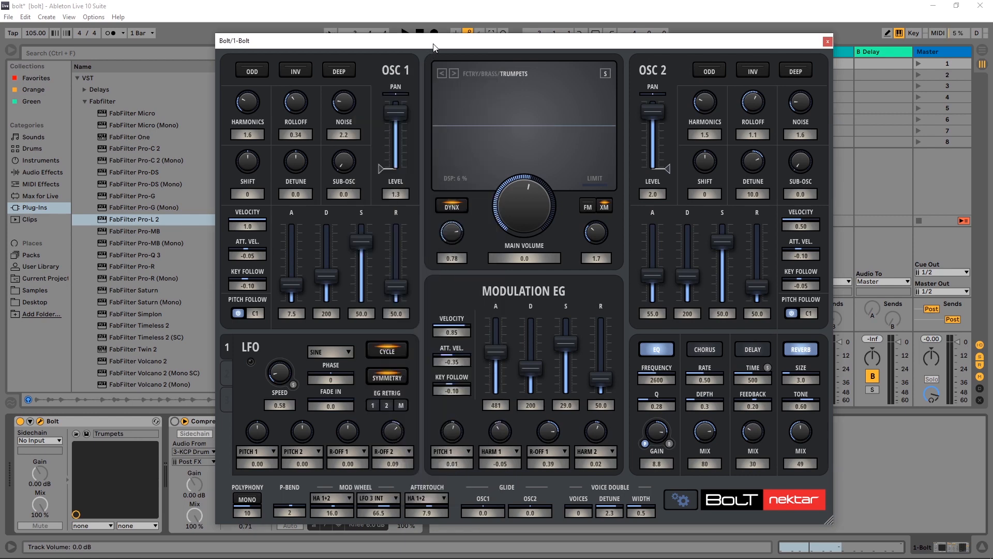